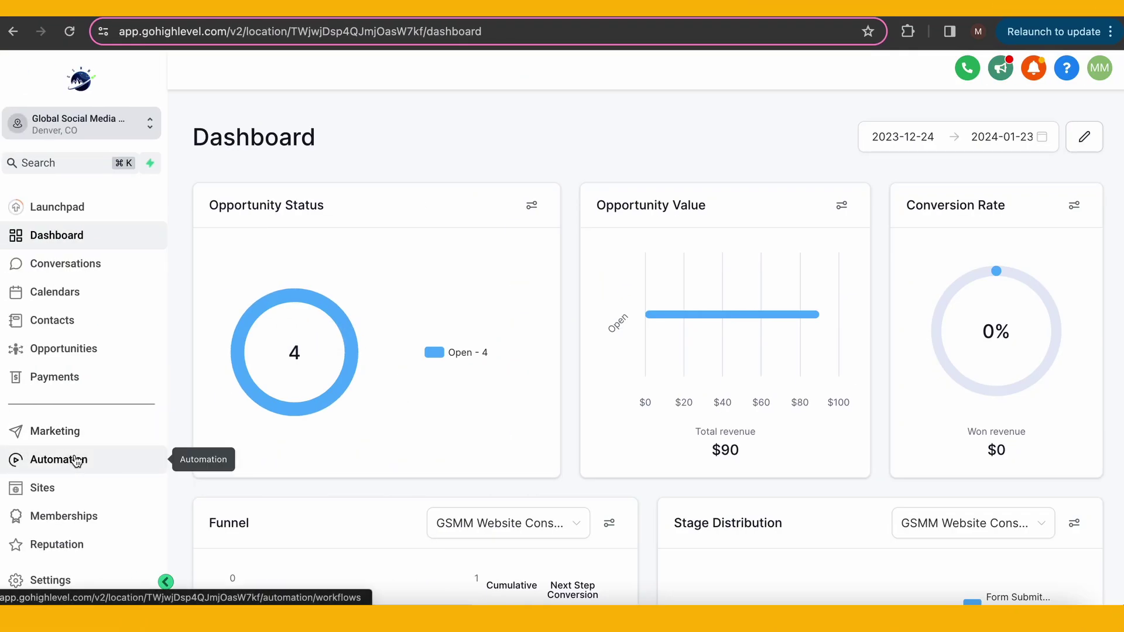
Browse the workflow recipe templates, then start a blank workflow from scratch.
click(66, 463)
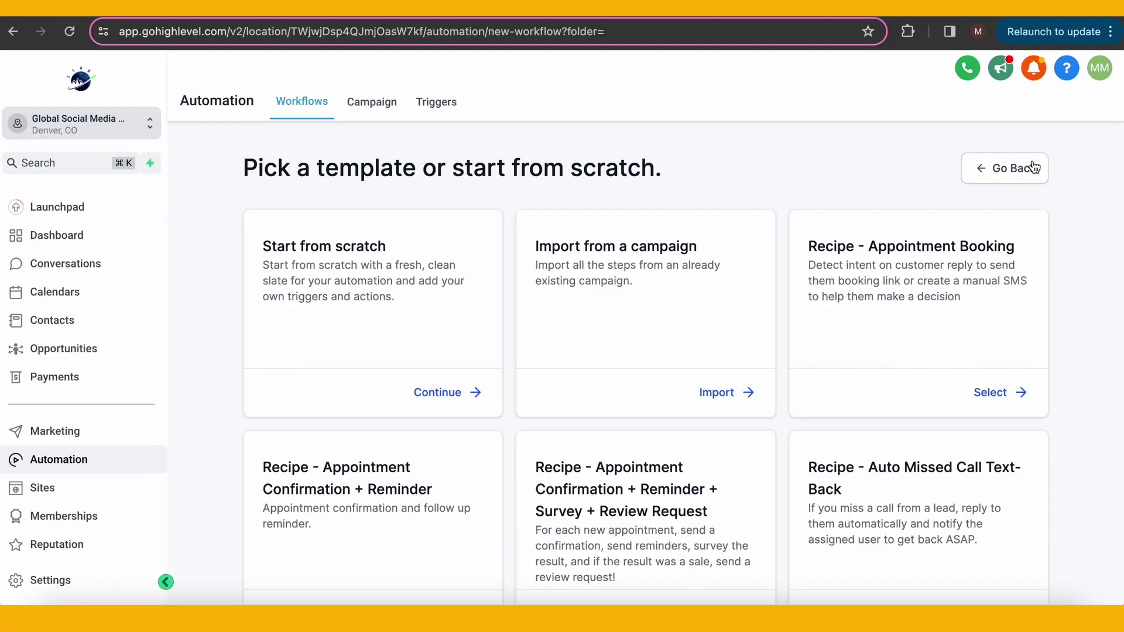
scroll(931, 295, down, 3)
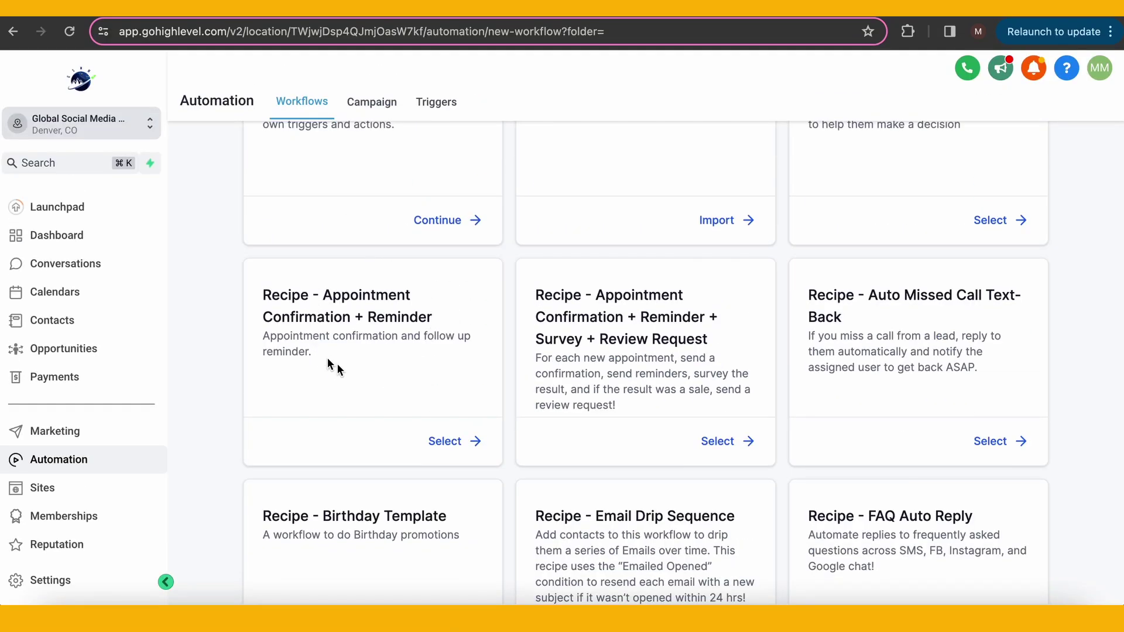
scroll(558, 364, down, 4)
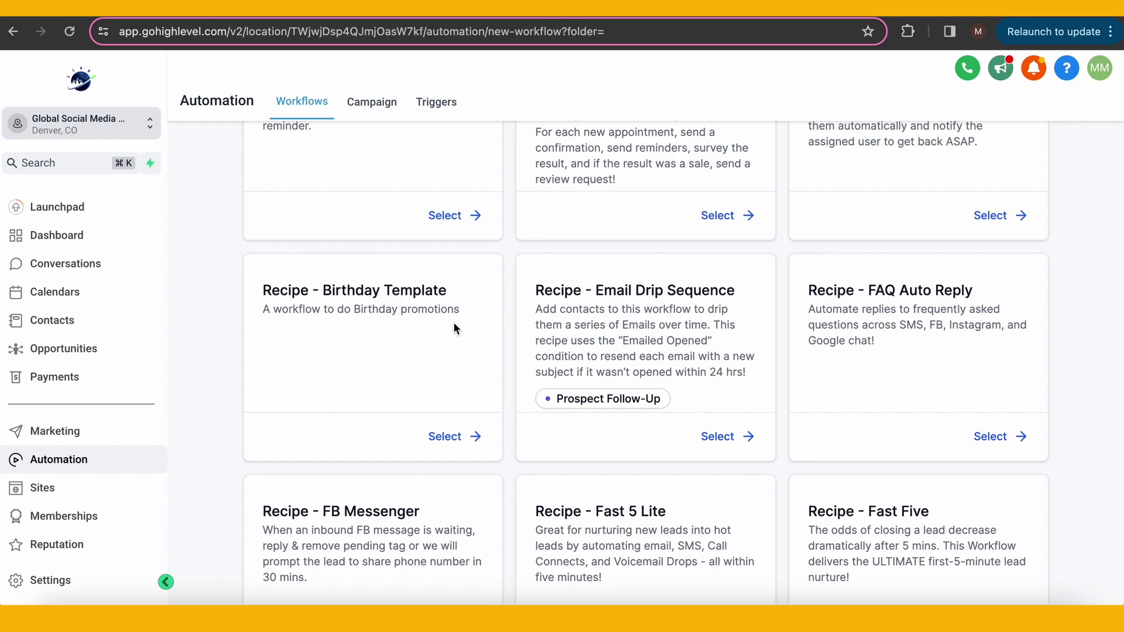
scroll(369, 398, down, 10)
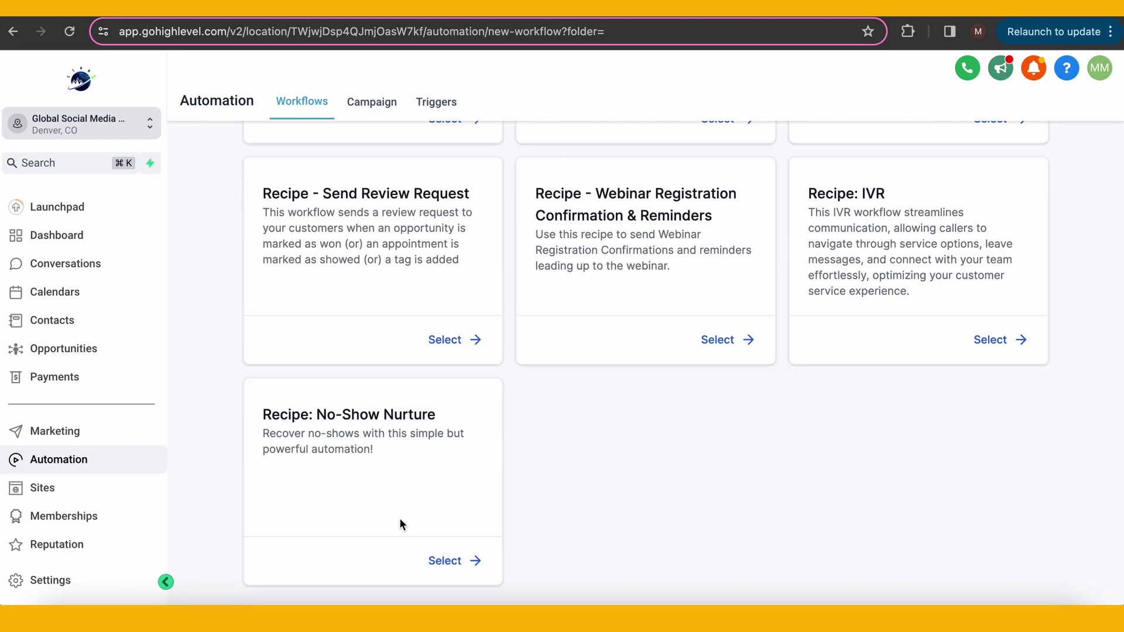
scroll(555, 400, up, 15)
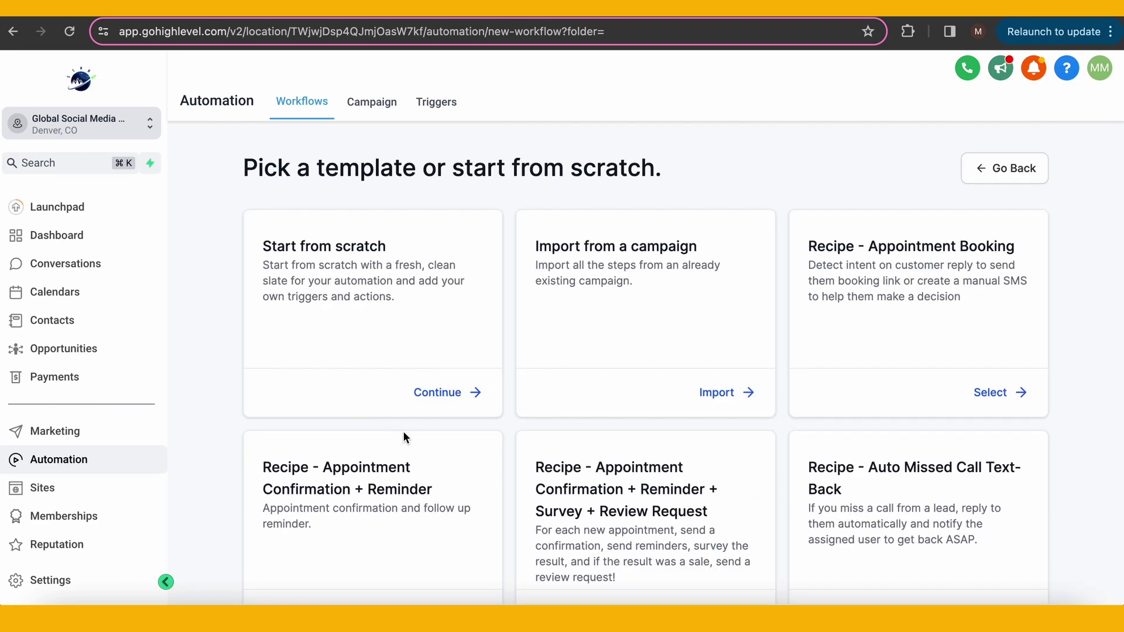
click(452, 396)
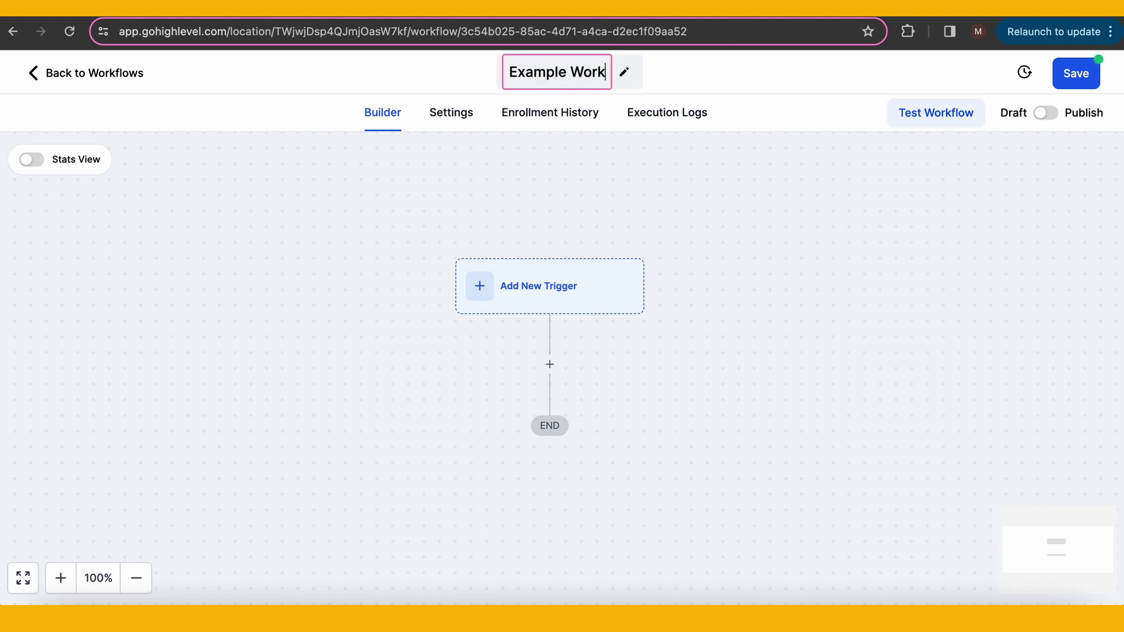
Name the workflow 'Example Workflow' and review its Settings, Enrollment History and Execution Logs tabs.
text(w)
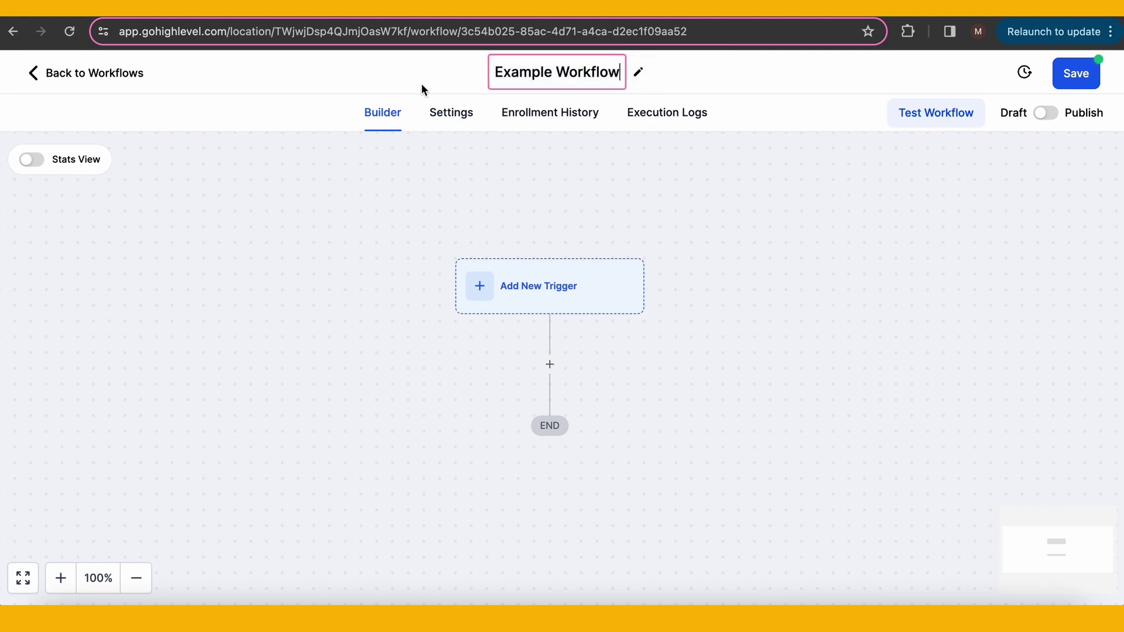
click(464, 117)
click(587, 116)
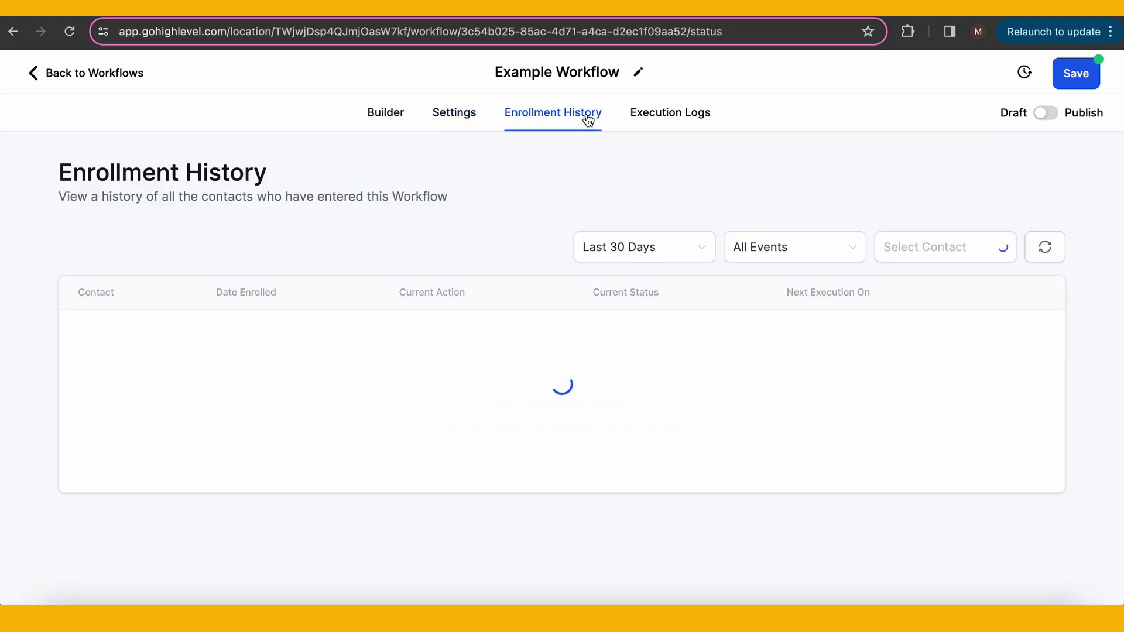
click(682, 118)
click(395, 115)
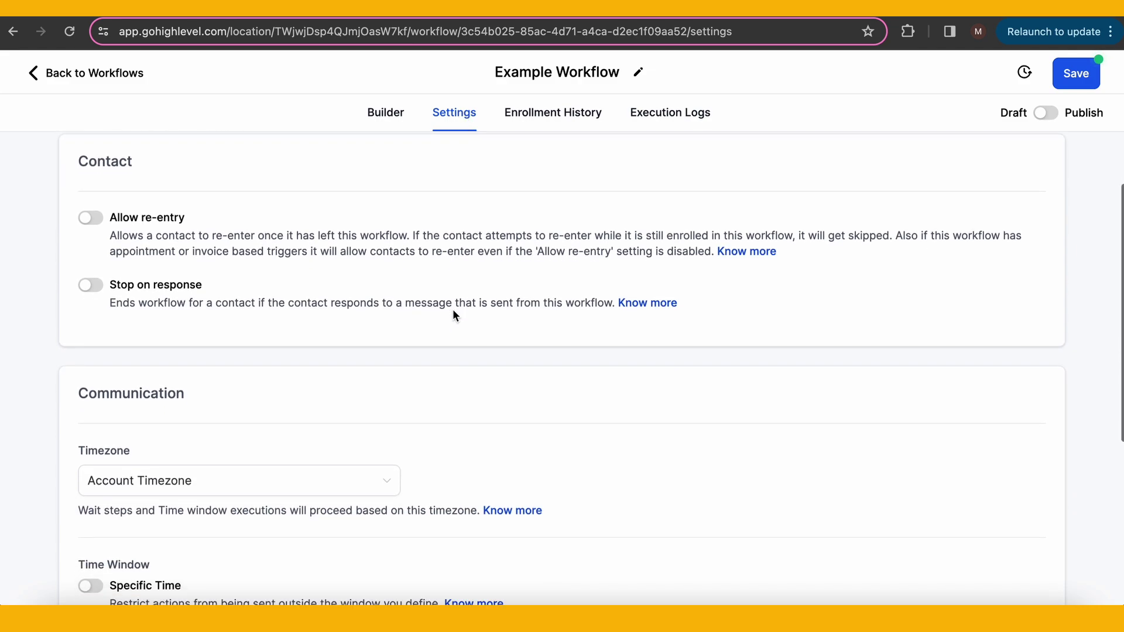
scroll(453, 315, down, 2)
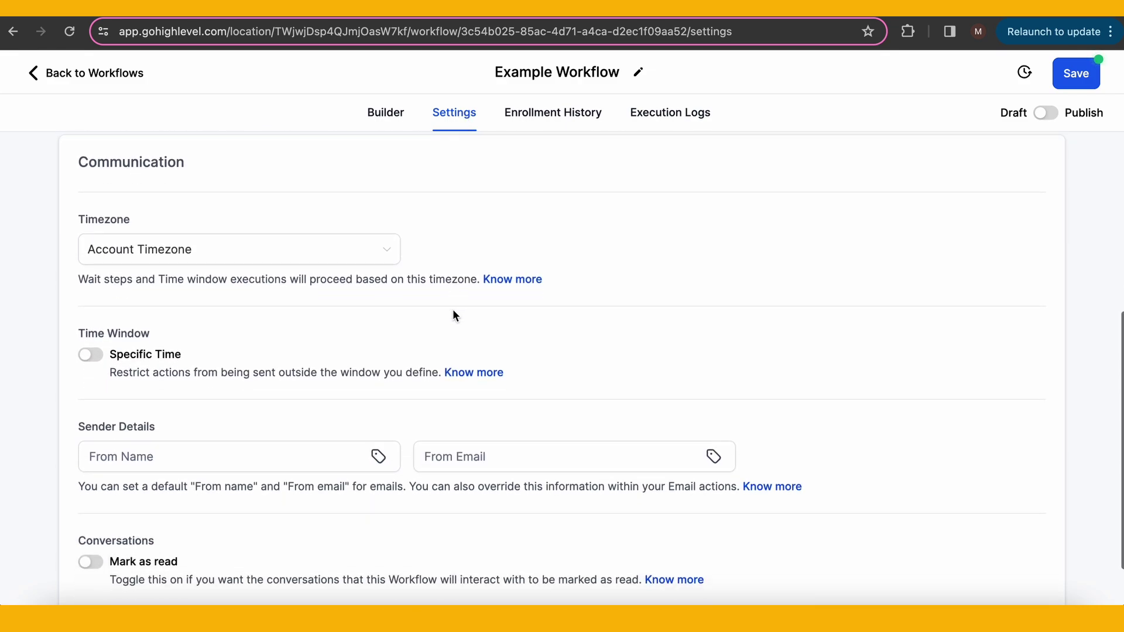
click(587, 120)
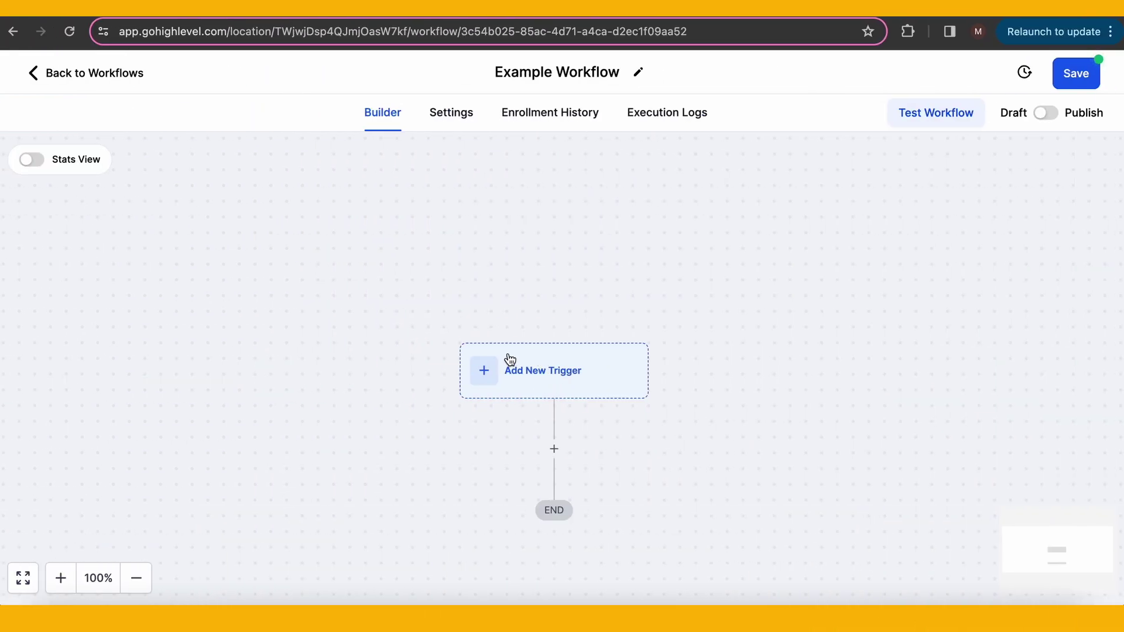
Choose Contact Tag as the workflow's trigger type.
click(523, 369)
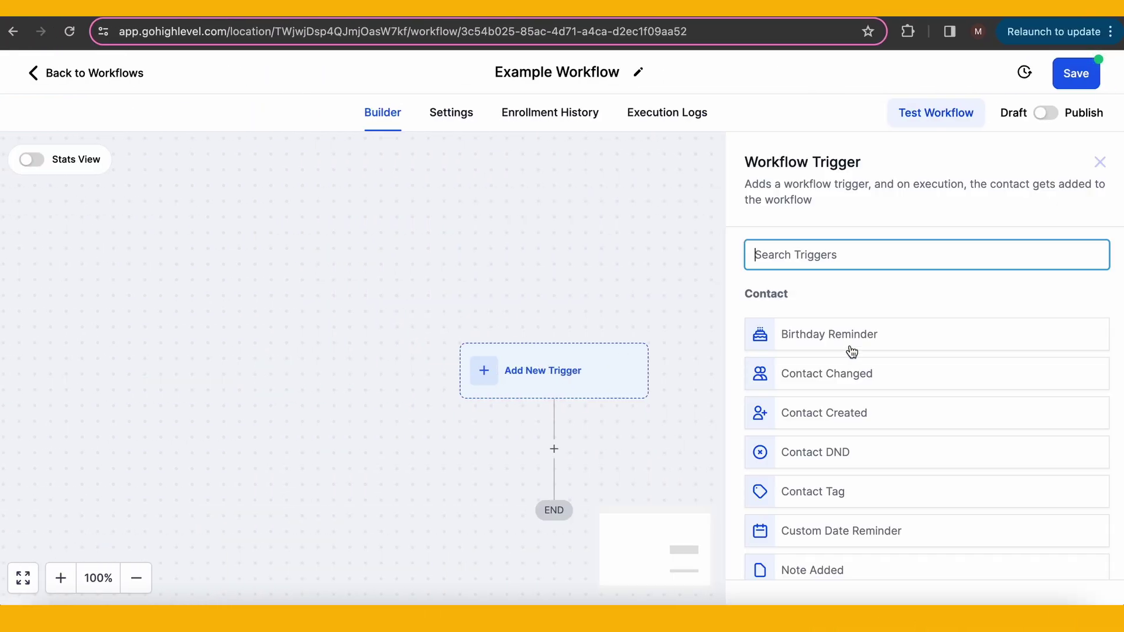
scroll(852, 351, down, 9)
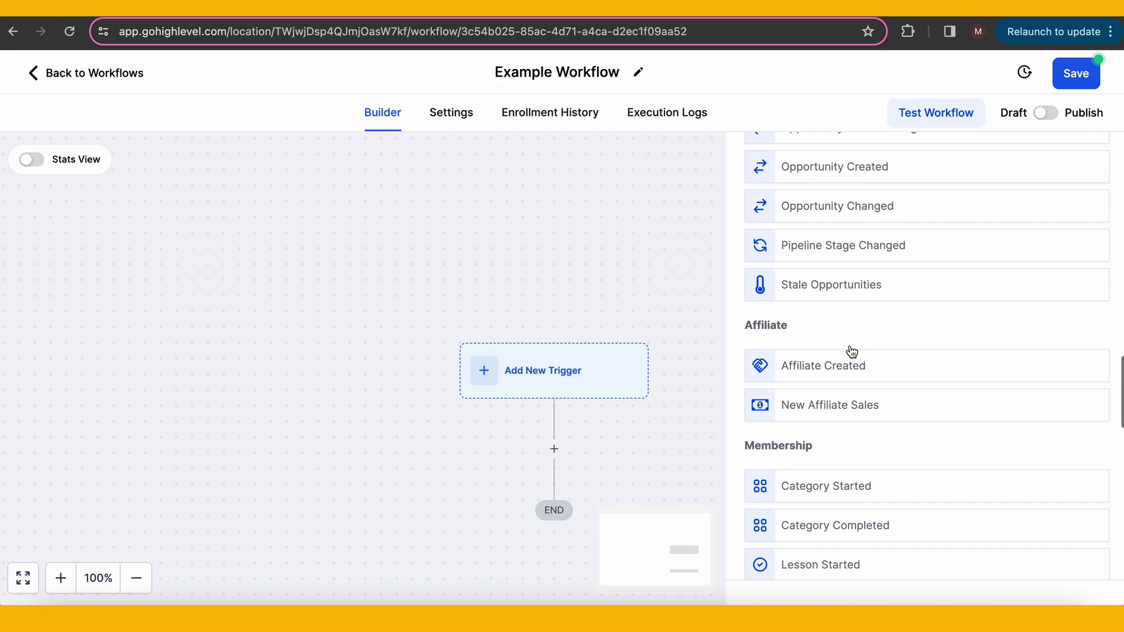
scroll(852, 351, down, 10)
scroll(852, 351, up, 15)
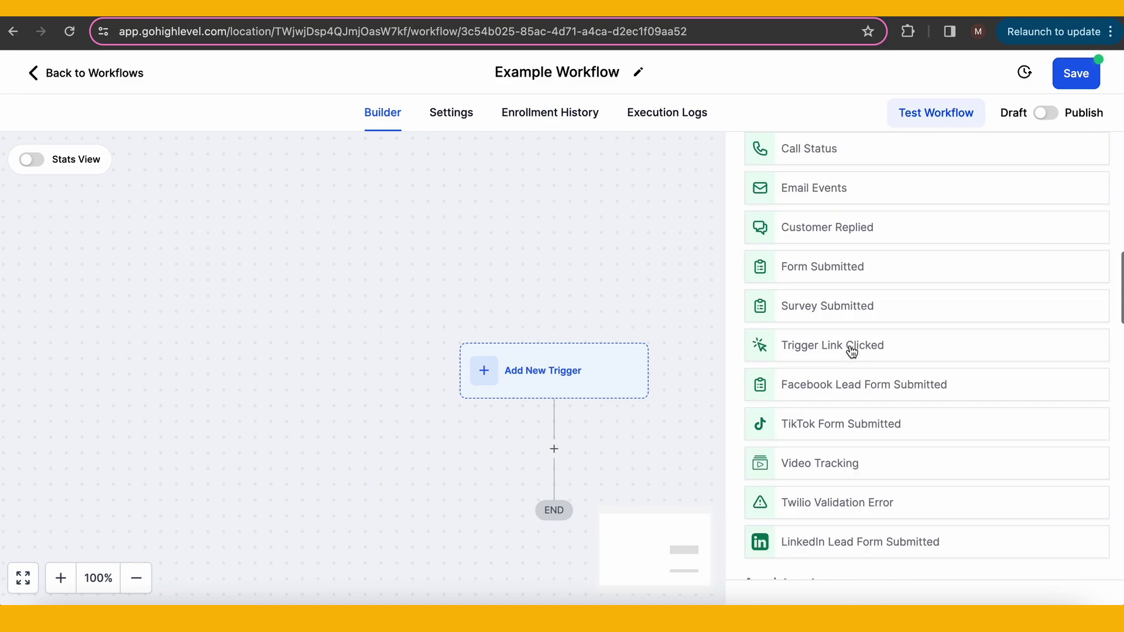
scroll(852, 352, up, 10)
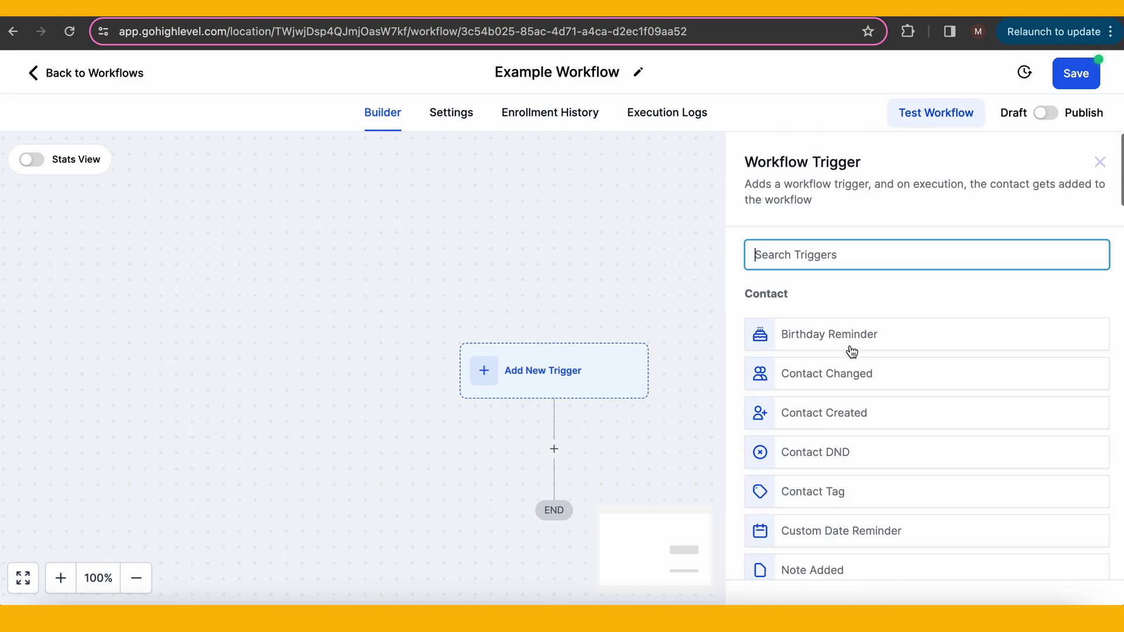
click(825, 495)
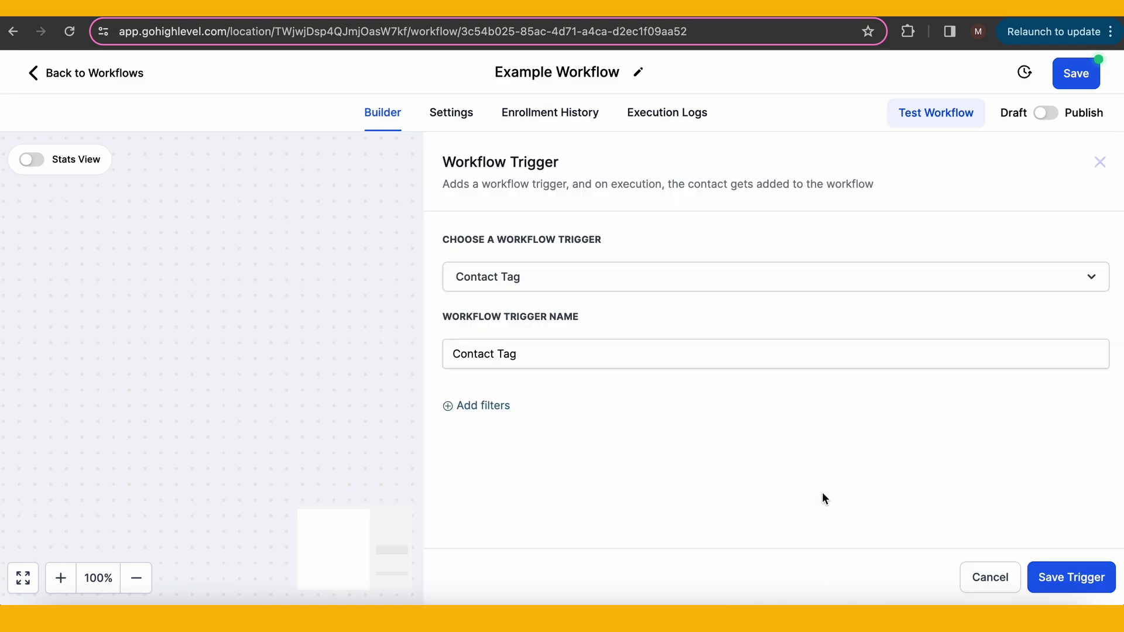
click(612, 279)
click(627, 278)
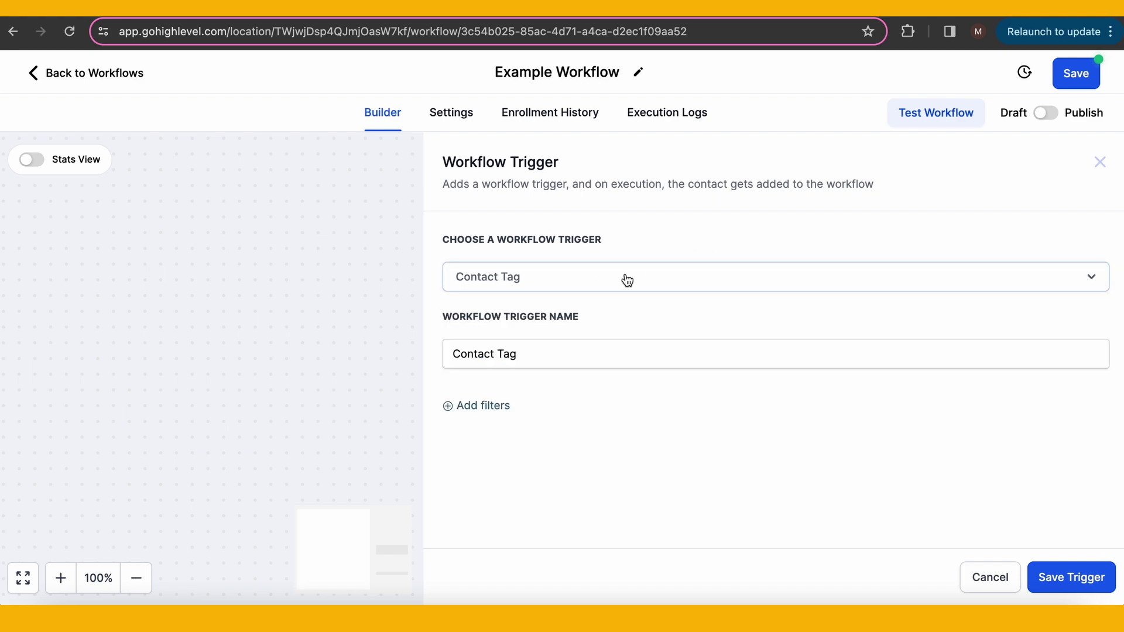
click(576, 360)
Filter the trigger on Tag Added 'long term drip' and save it.
click(507, 408)
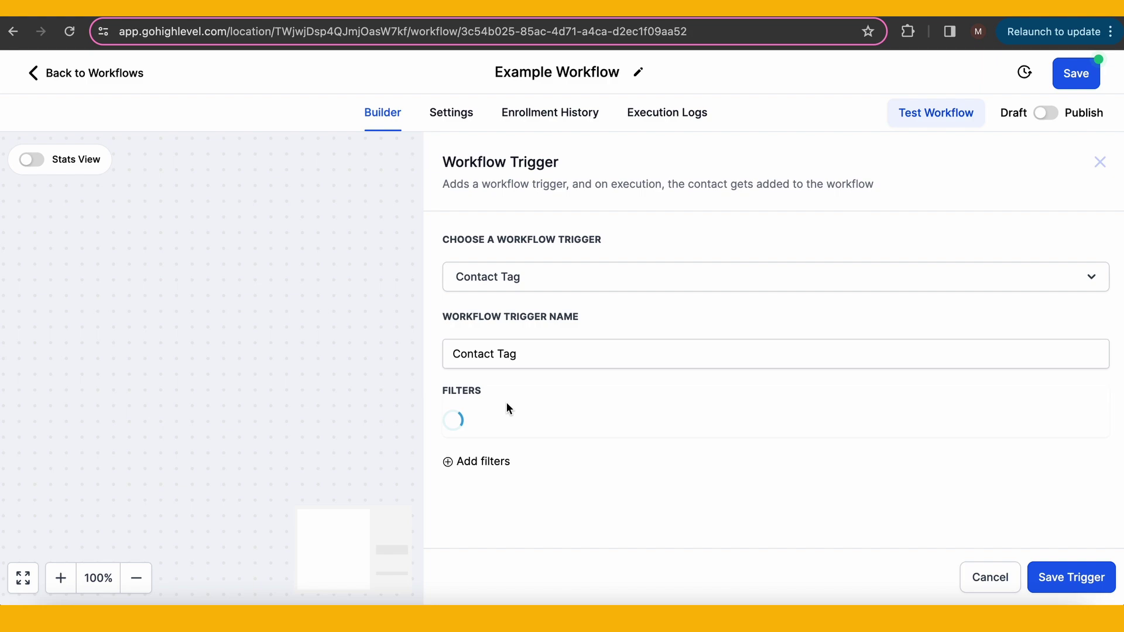
click(515, 430)
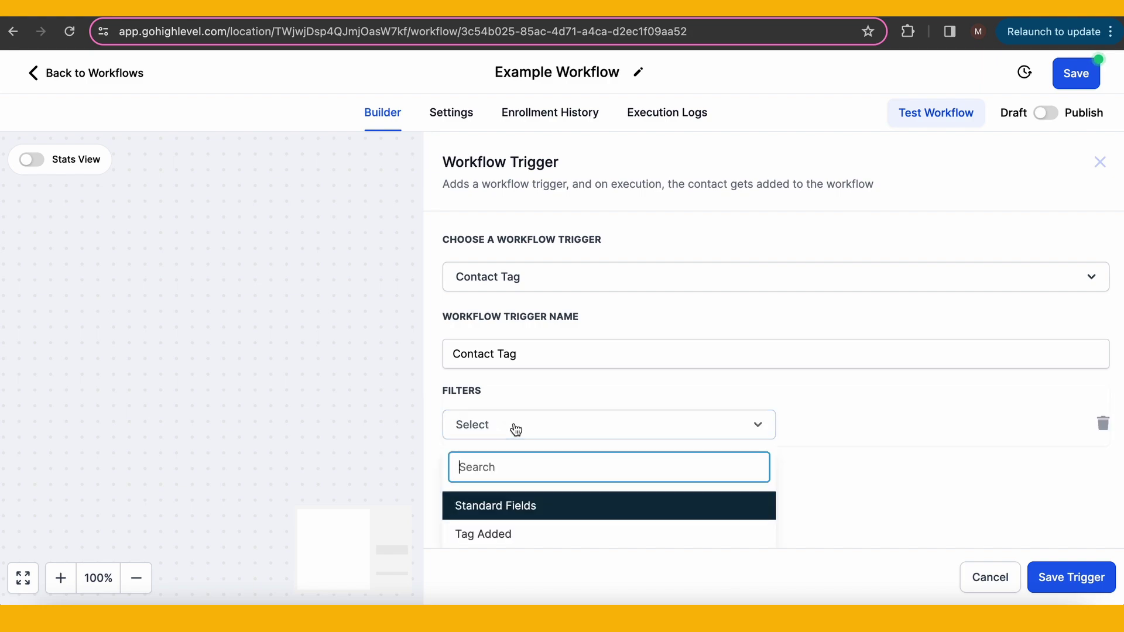
click(504, 535)
click(825, 426)
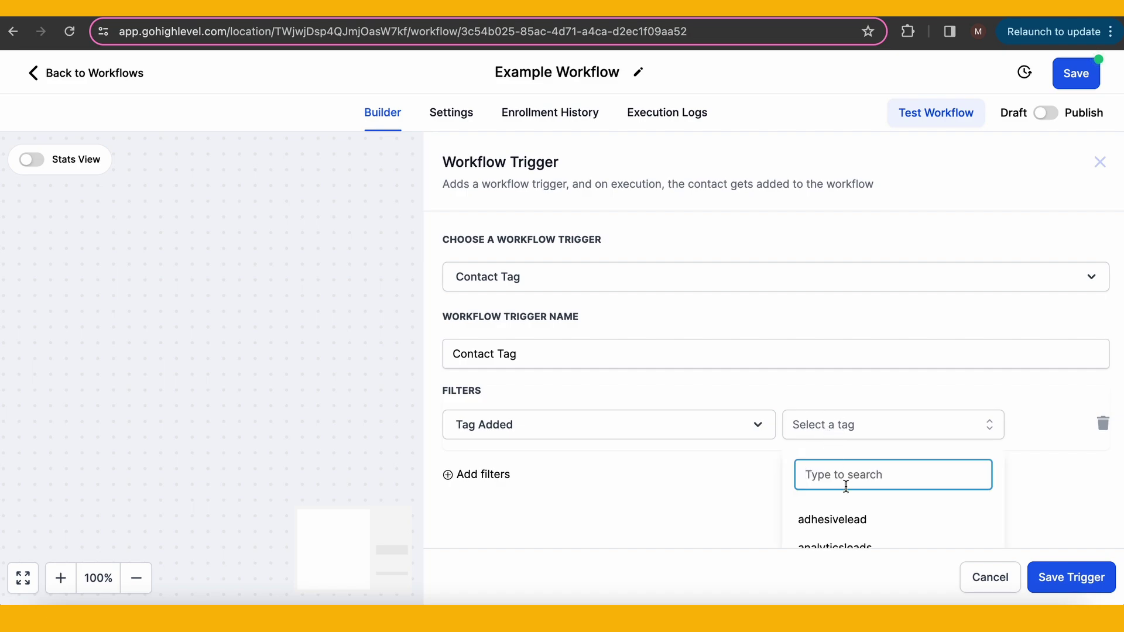
scroll(846, 486, down, 2)
text(long)
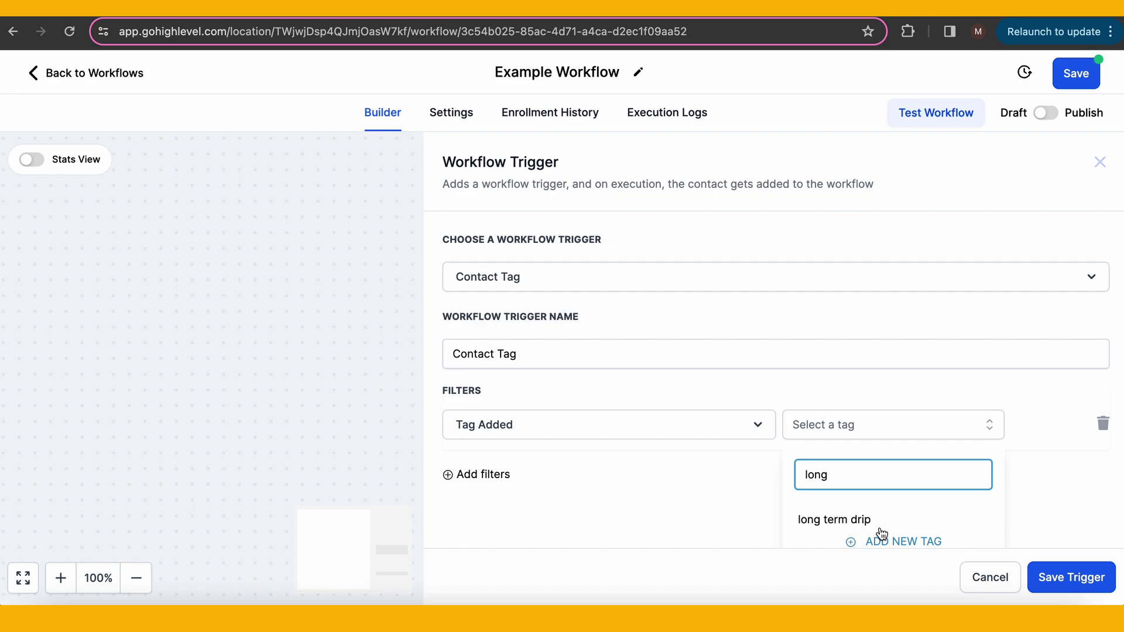
click(866, 519)
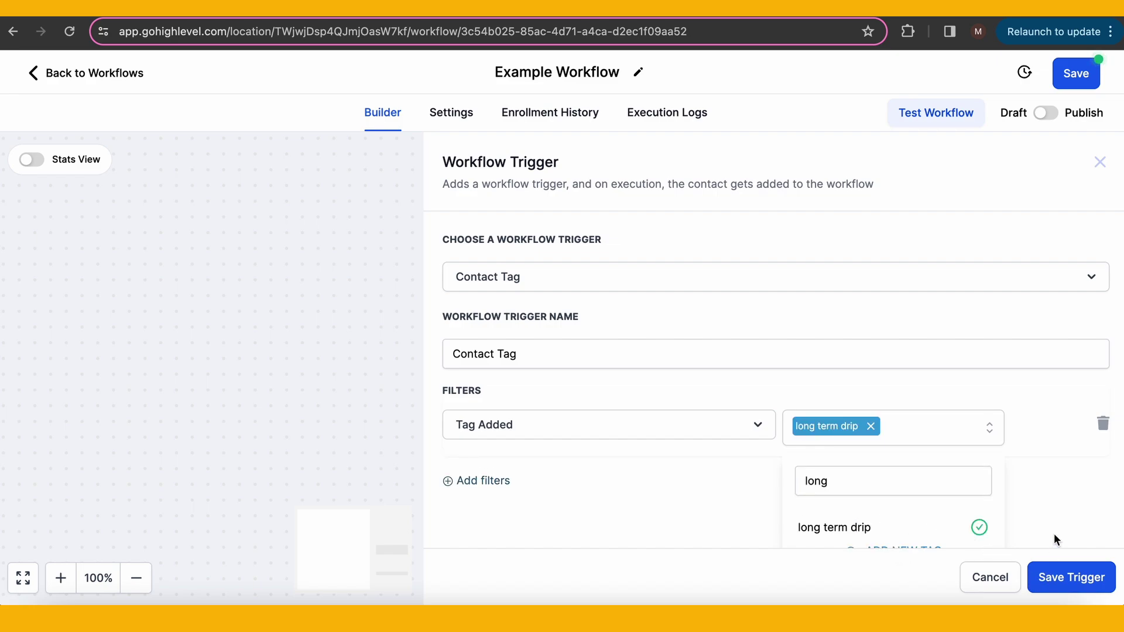
click(1075, 576)
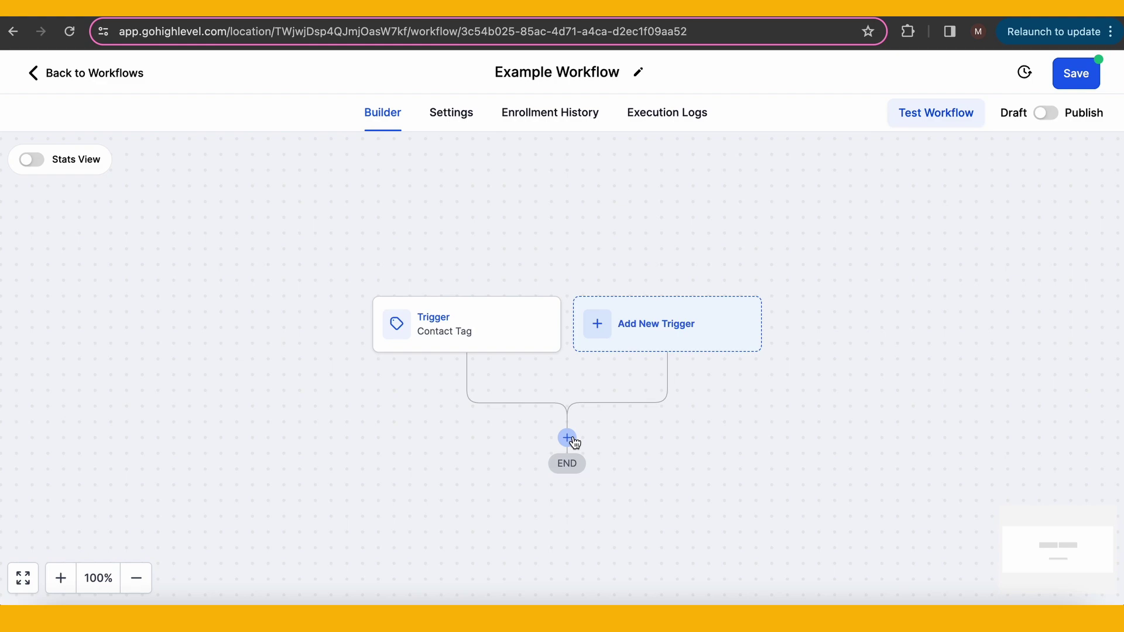
click(567, 439)
scroll(915, 402, down, 12)
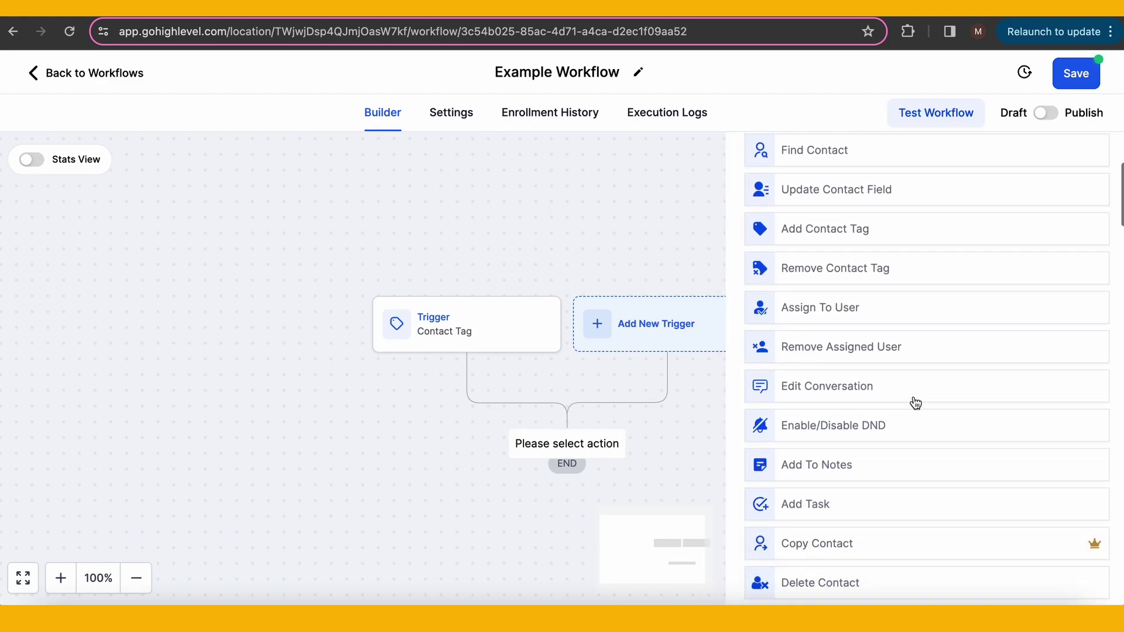
scroll(915, 403, down, 15)
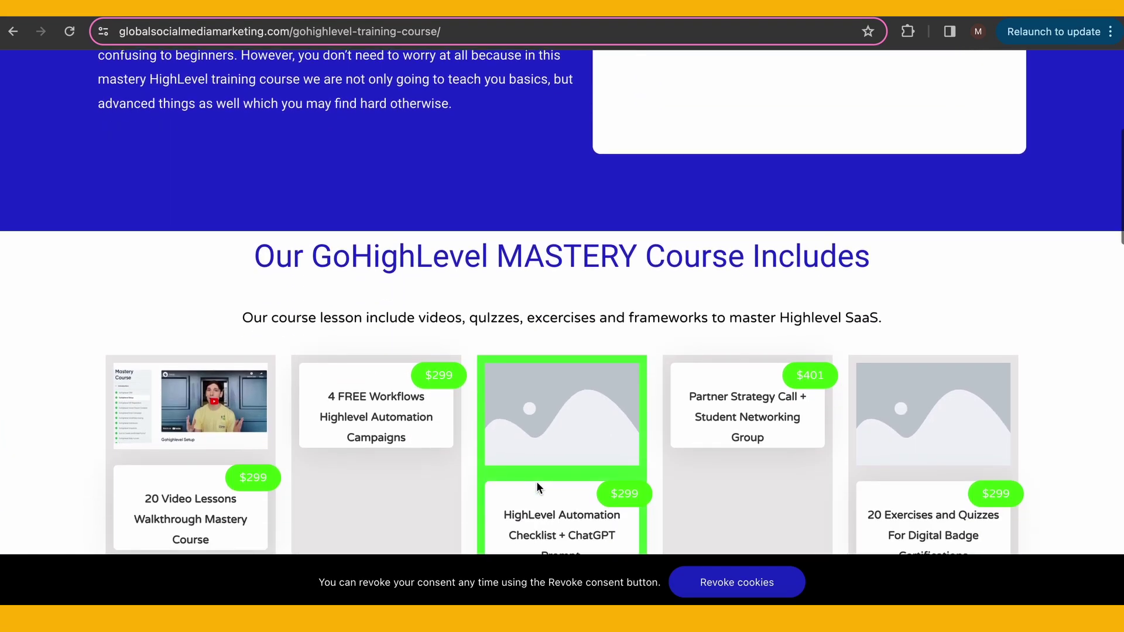
Scroll the course page to review the GoHighLevel MASTERY Course contents.
scroll(537, 487, up, 1)
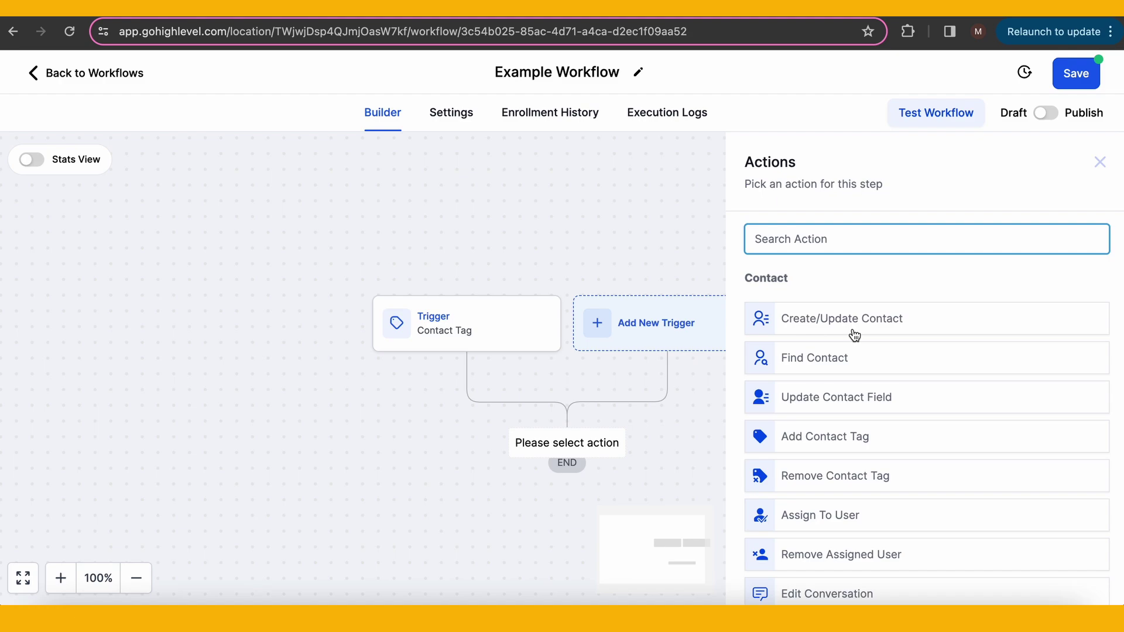
Add a Send Email step from 'Example' with a subject and a Hello message, and save it.
text(send)
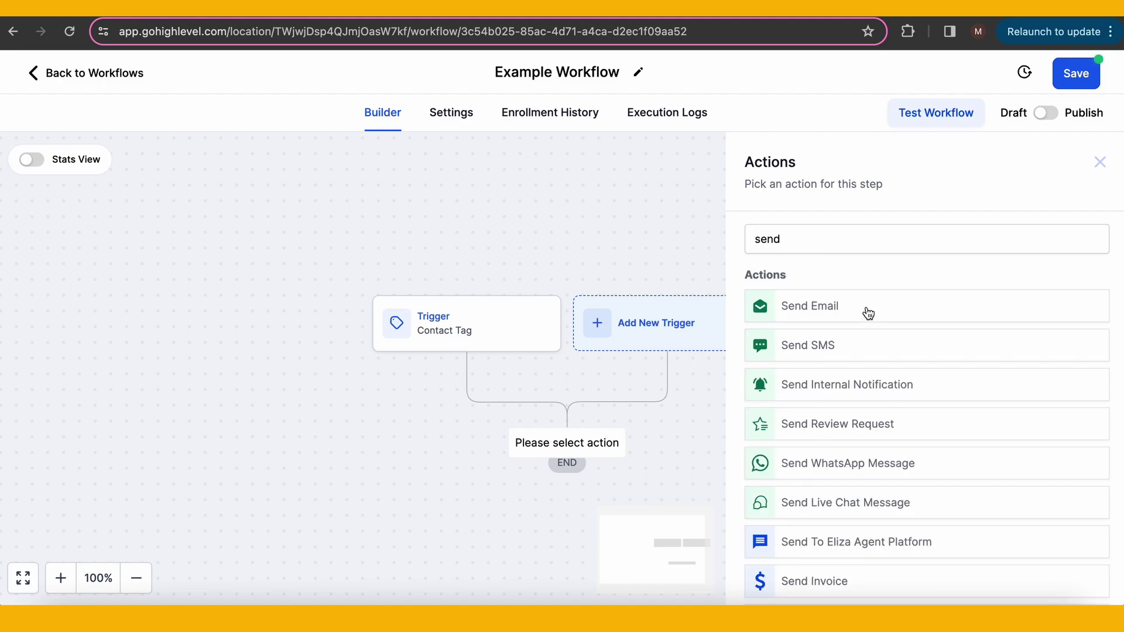
click(868, 314)
click(827, 358)
text(Example)
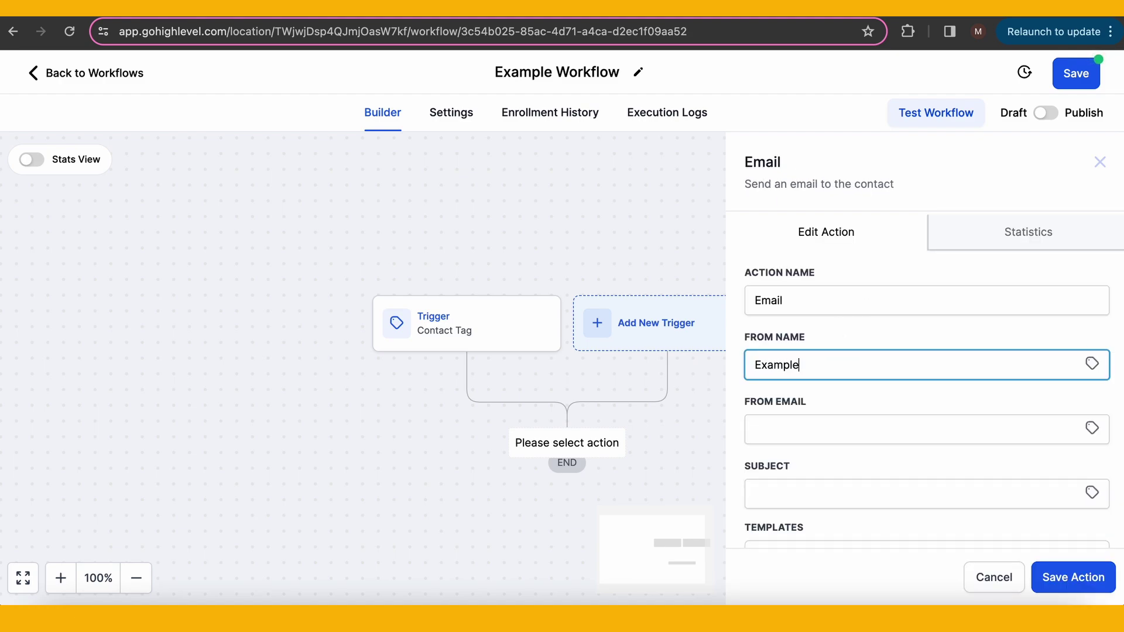
scroll(848, 414, down, 3)
click(838, 357)
text(Exmaple)
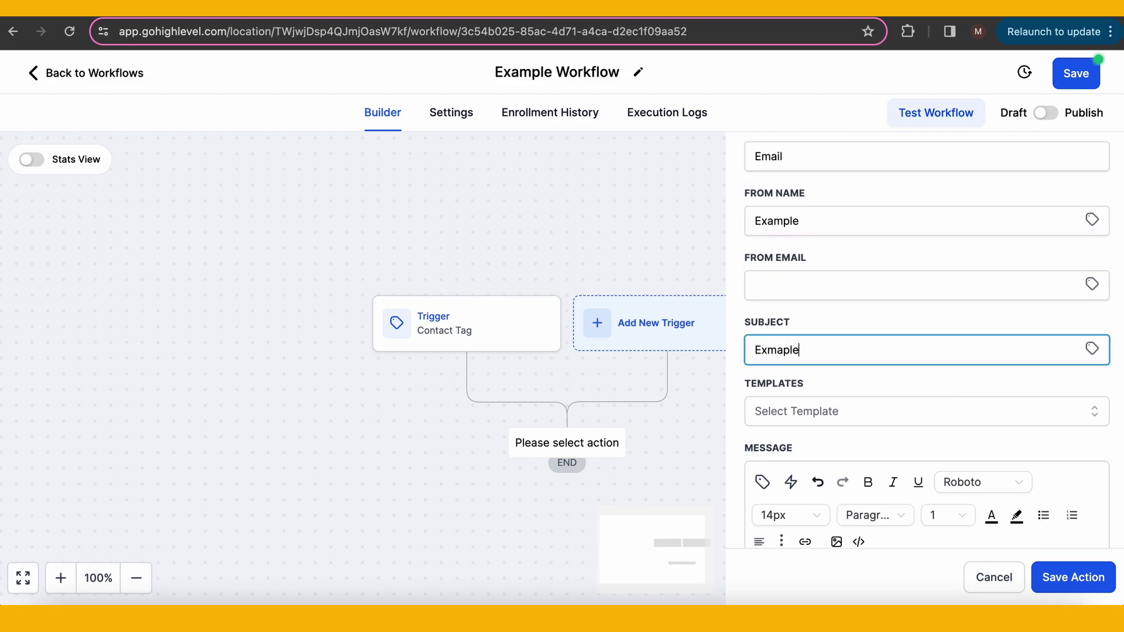
scroll(810, 447, down, 3)
click(811, 447)
text(Hello,)
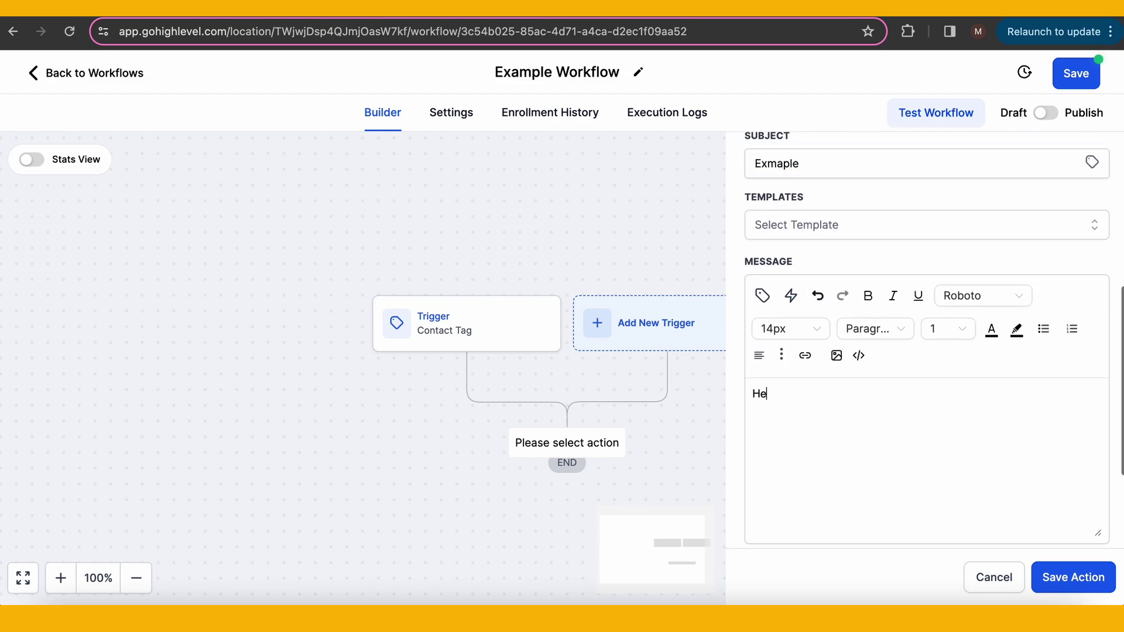
click(1073, 579)
Add a Wait step of 21 days after the email and save it.
click(578, 526)
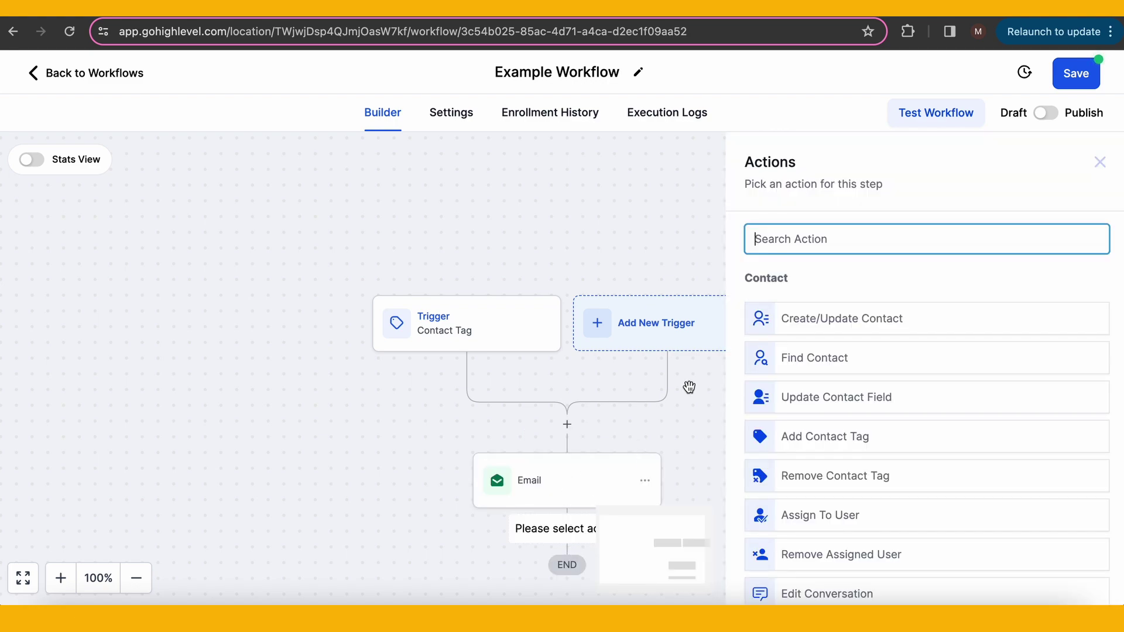
text(wait)
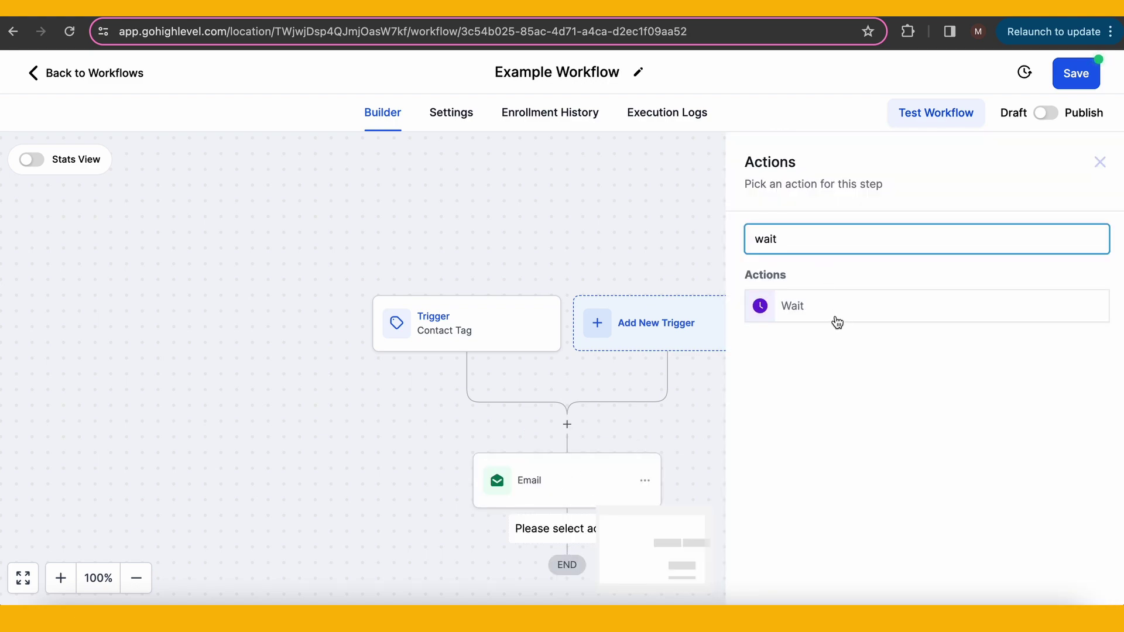
click(831, 318)
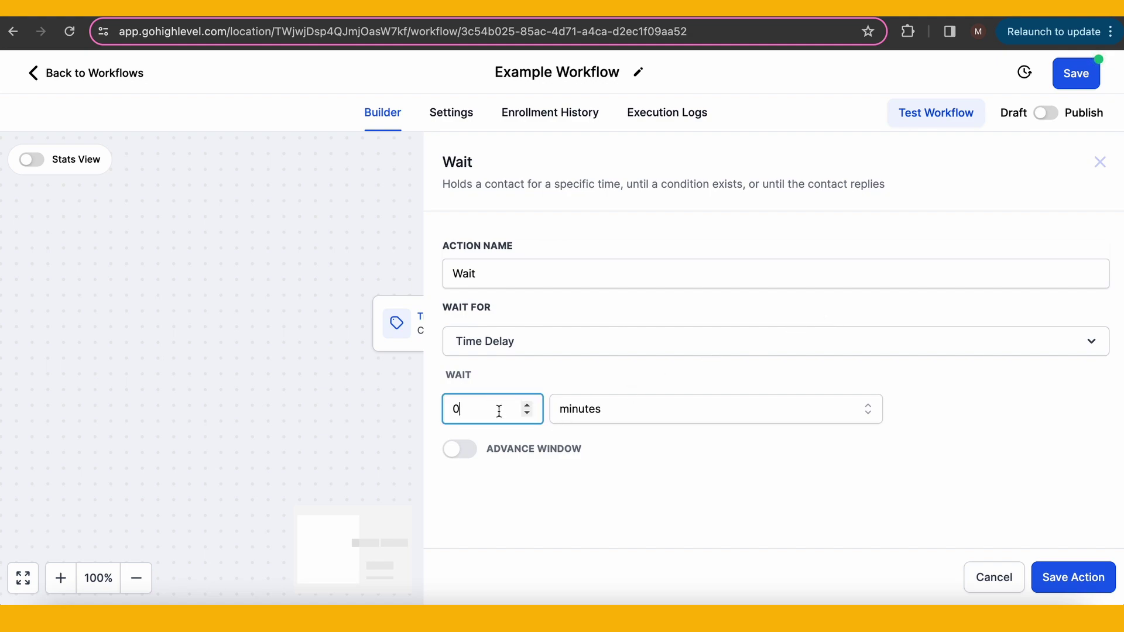
click(623, 410)
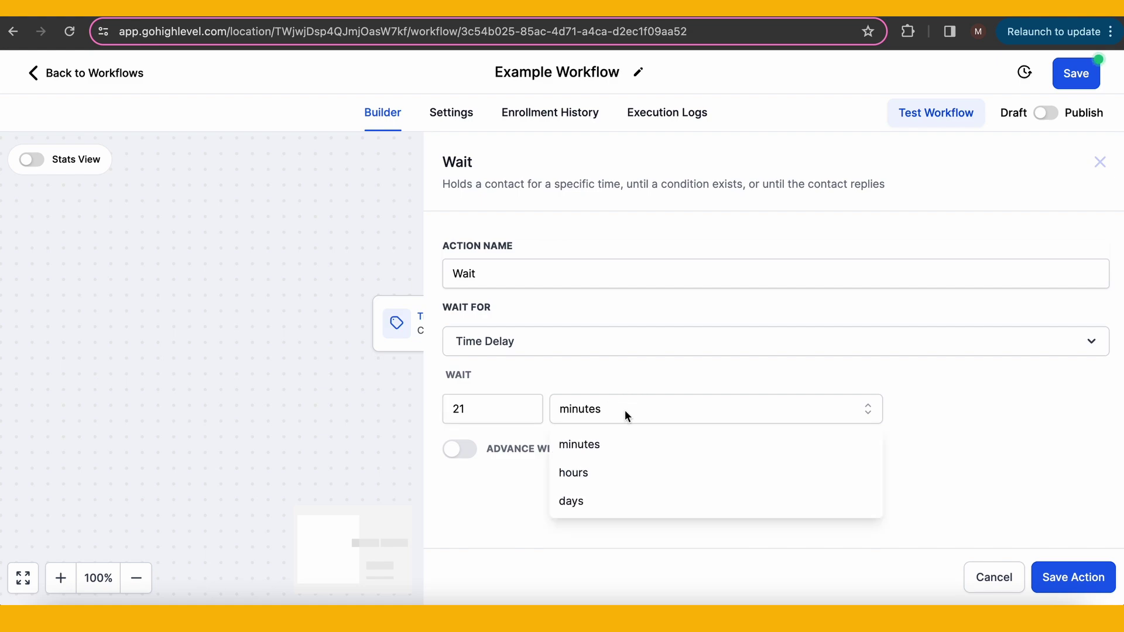
click(583, 503)
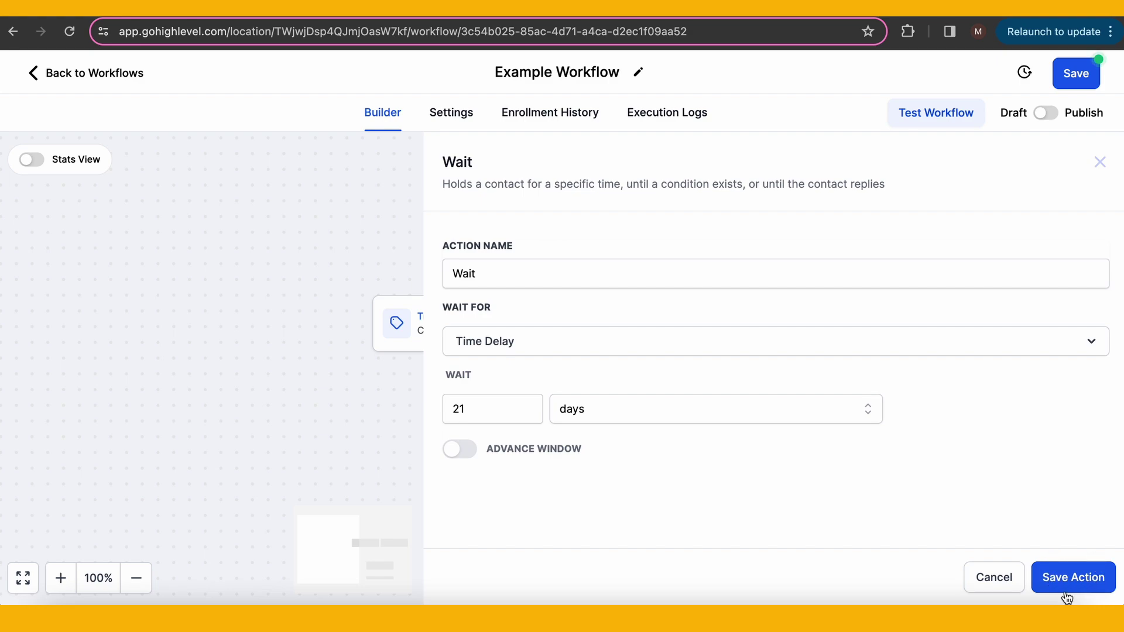
click(1077, 577)
Add a Send SMS step with a Hello greeting below the wait and save it.
scroll(660, 454, down, 3)
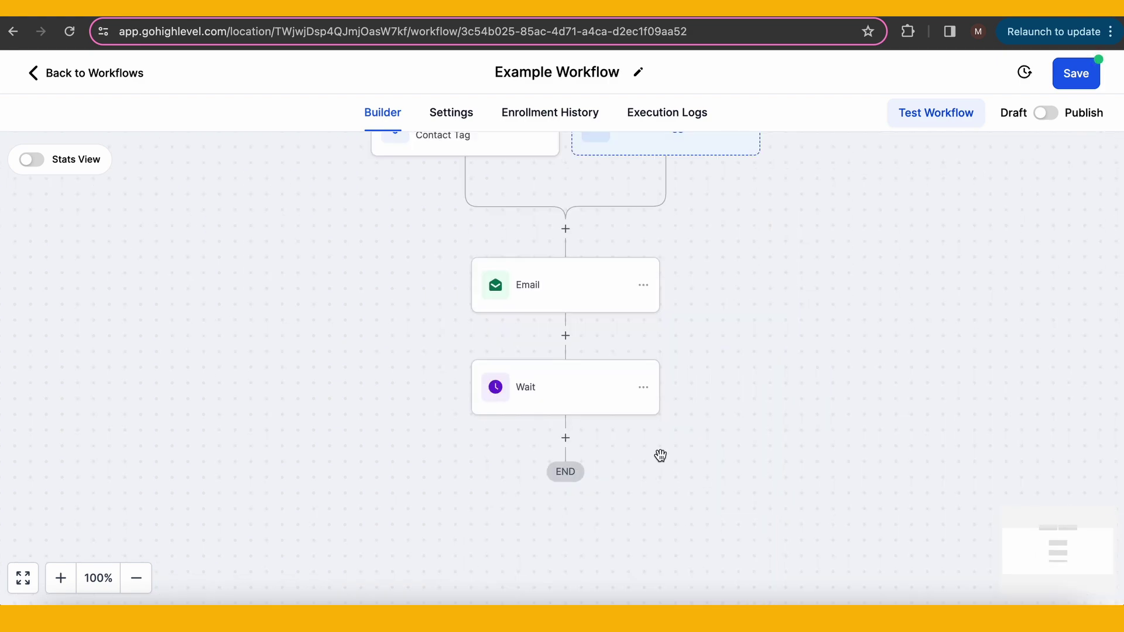
click(566, 439)
text(send)
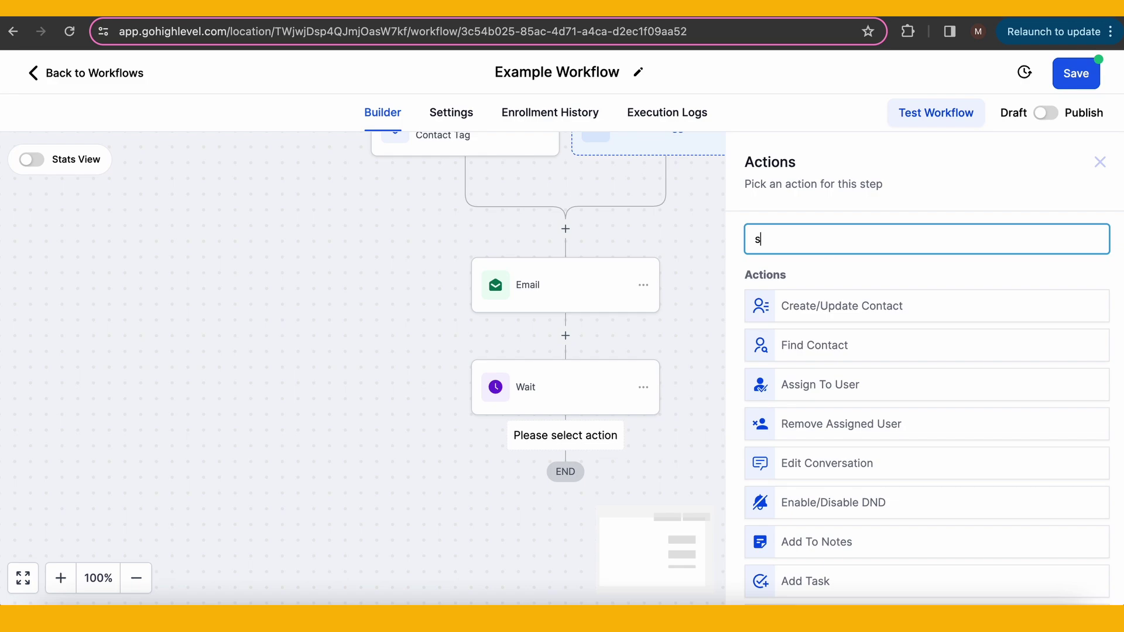
click(817, 344)
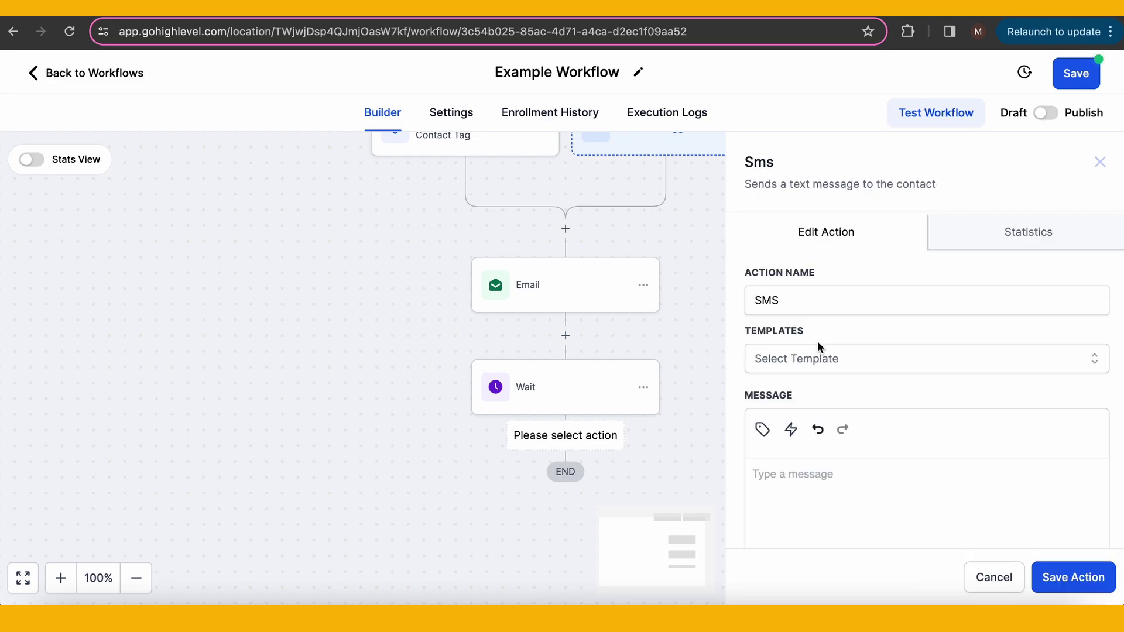
scroll(829, 376, down, 1)
scroll(828, 376, down, 1)
click(824, 375)
text(Hello,)
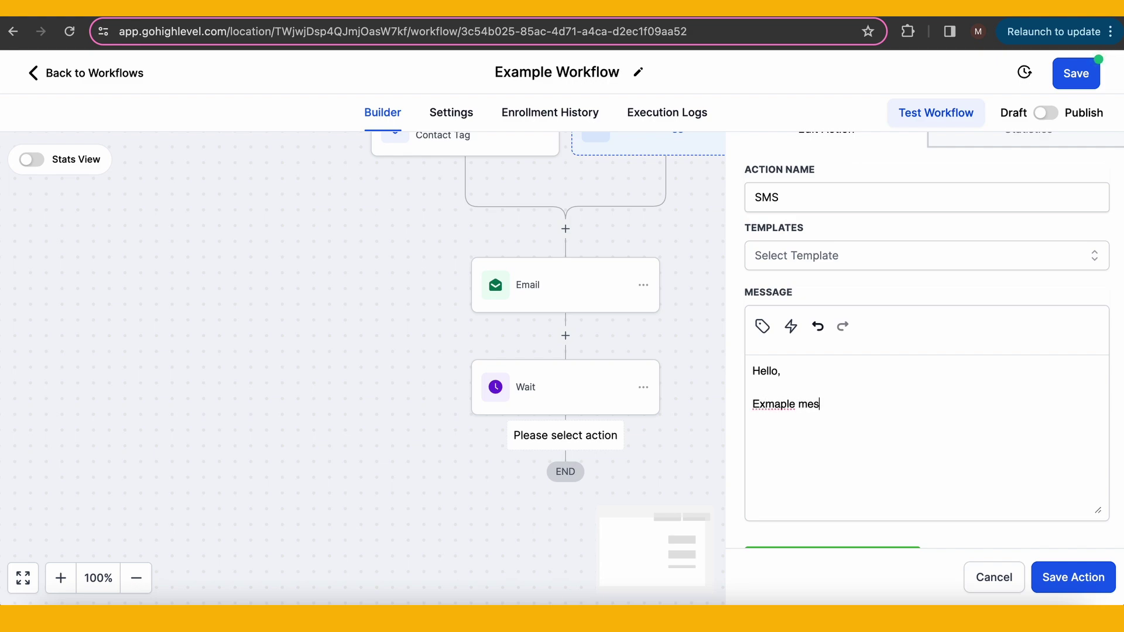
click(1066, 581)
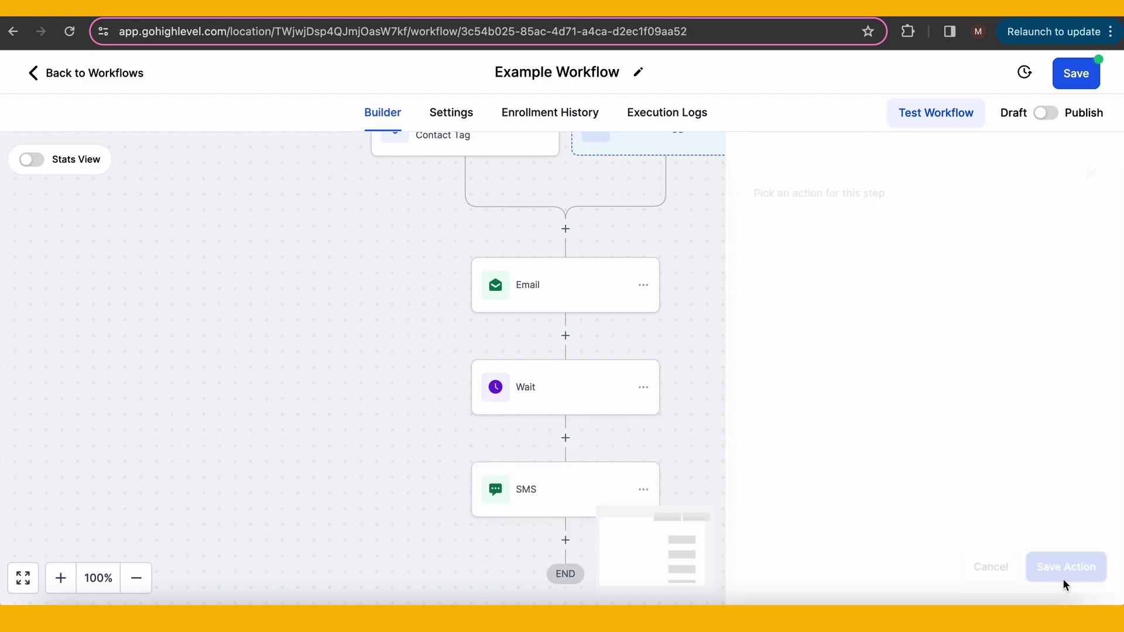
Add a second Wait step of 30 days after the SMS and save it.
click(570, 490)
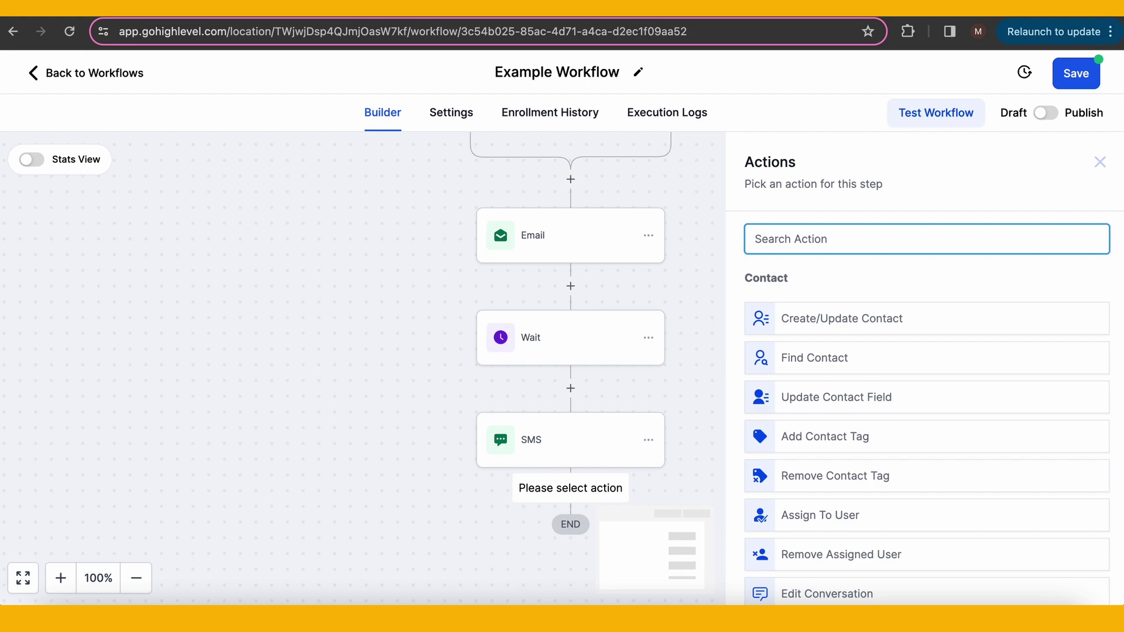
text(wait)
click(848, 307)
click(712, 413)
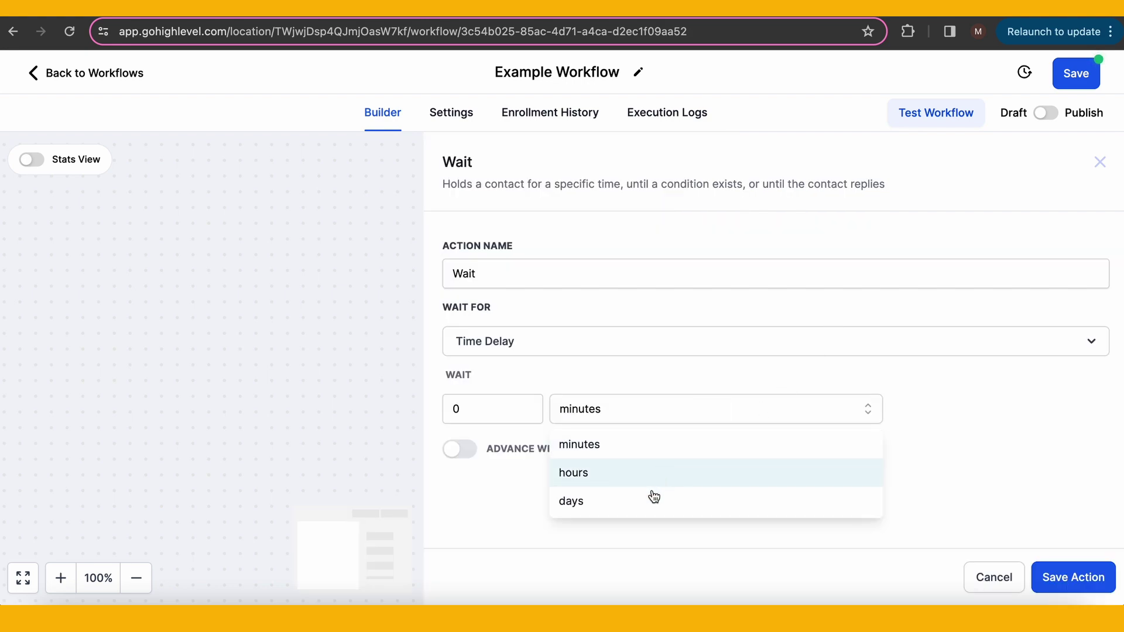
click(652, 497)
click(488, 404)
text(30)
click(1069, 584)
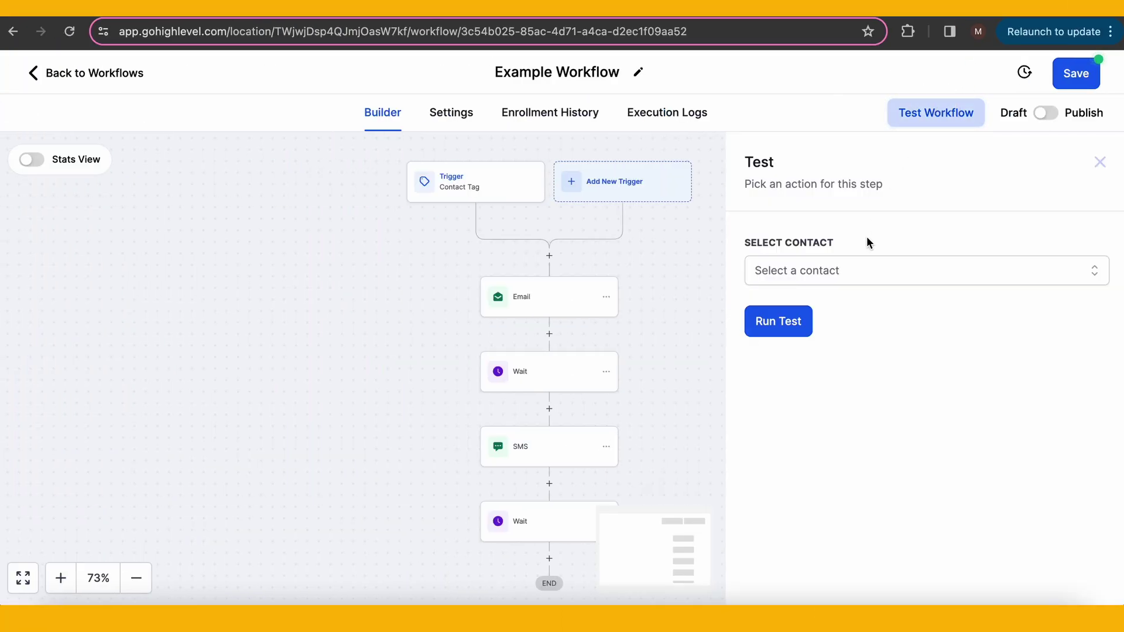
Select the first contact matching the searched name and run the workflow test on it.
click(856, 273)
text(be)
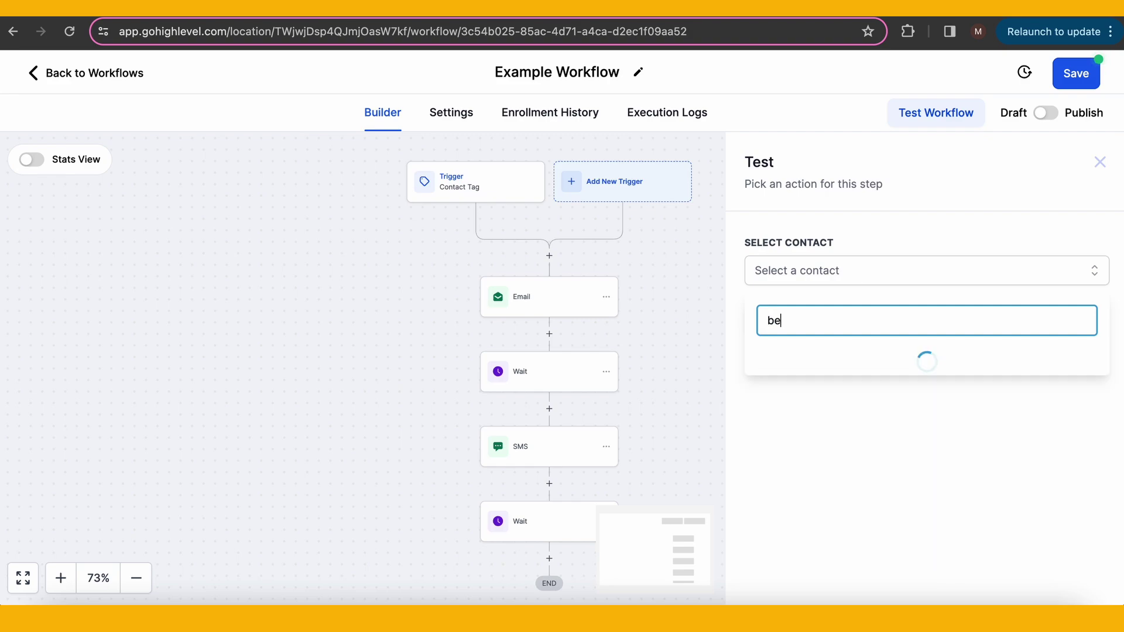
text(njamin)
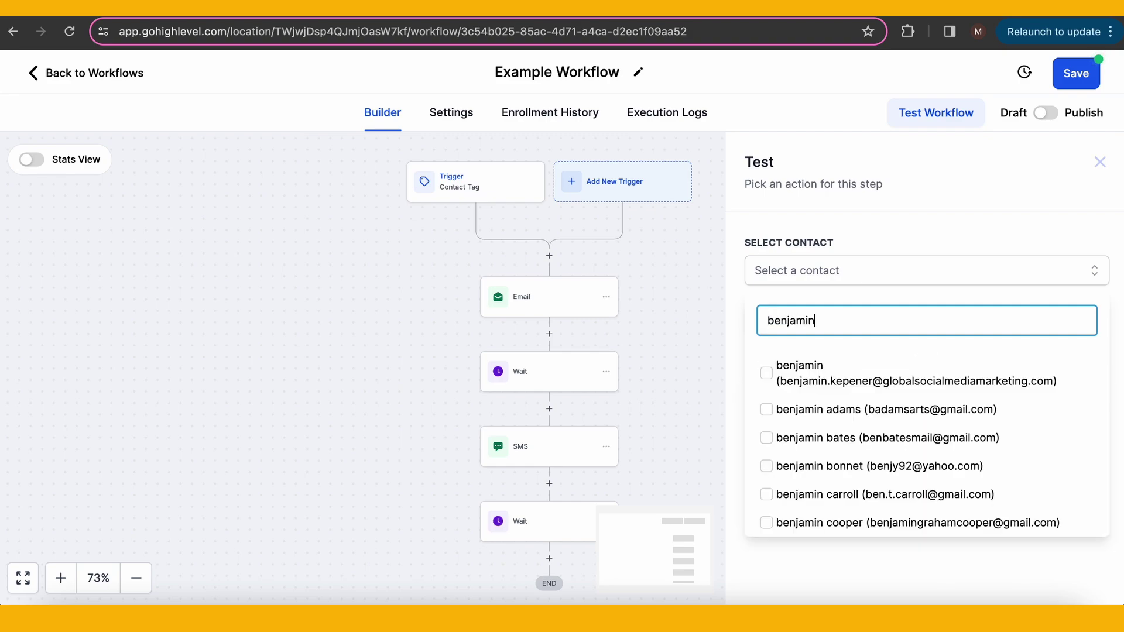
click(820, 381)
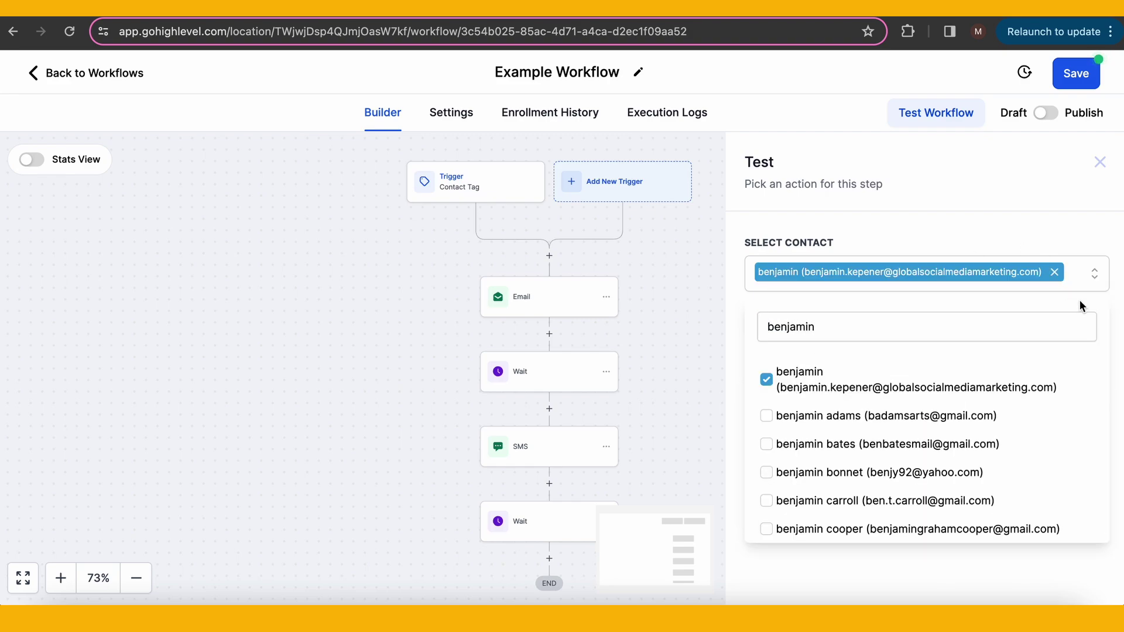
click(1048, 227)
click(784, 329)
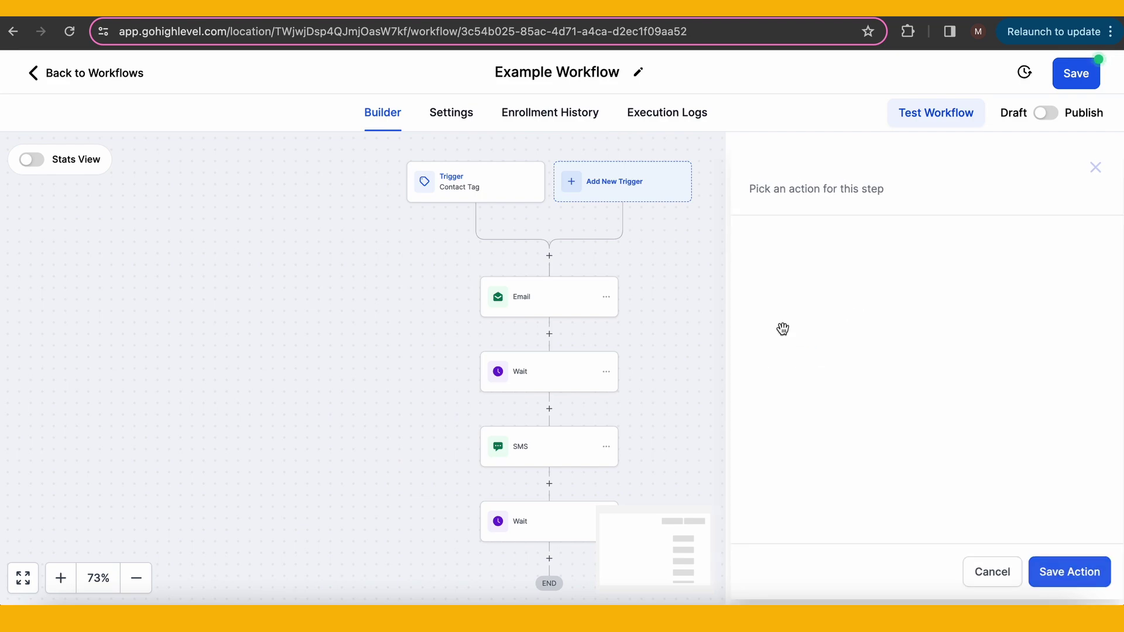